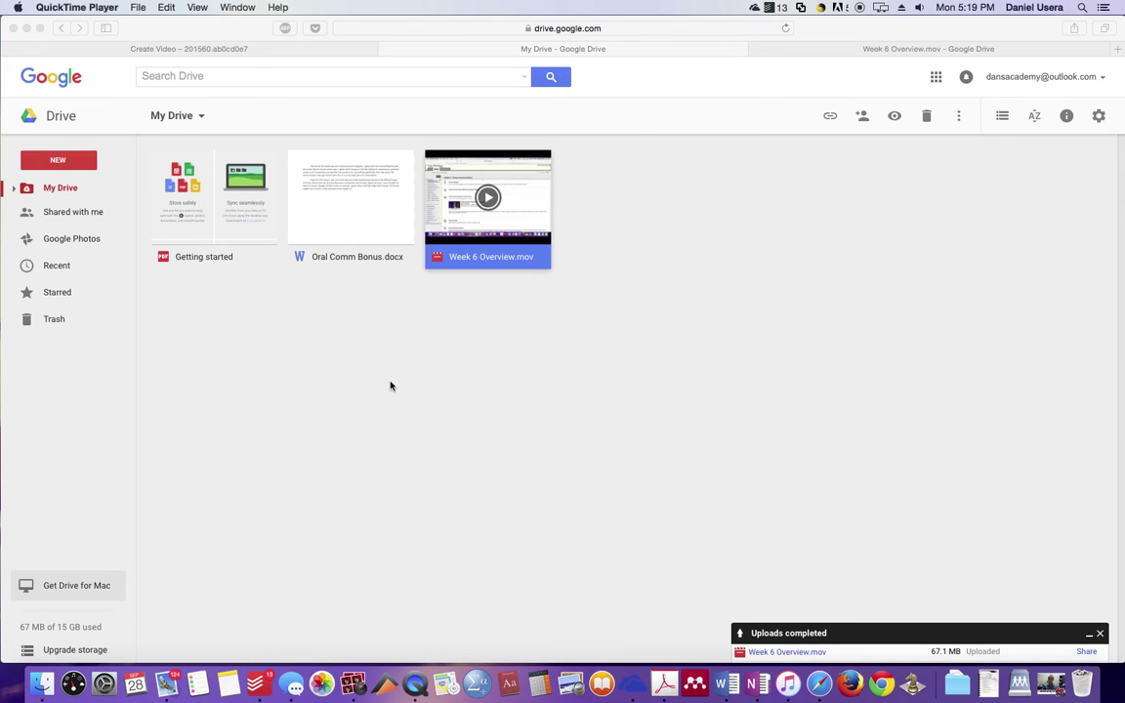
Select the drive.google.com part of the Drive page address, then dismiss the suggestions.
{"action": "left_click", "coordinate": [582, 30]}
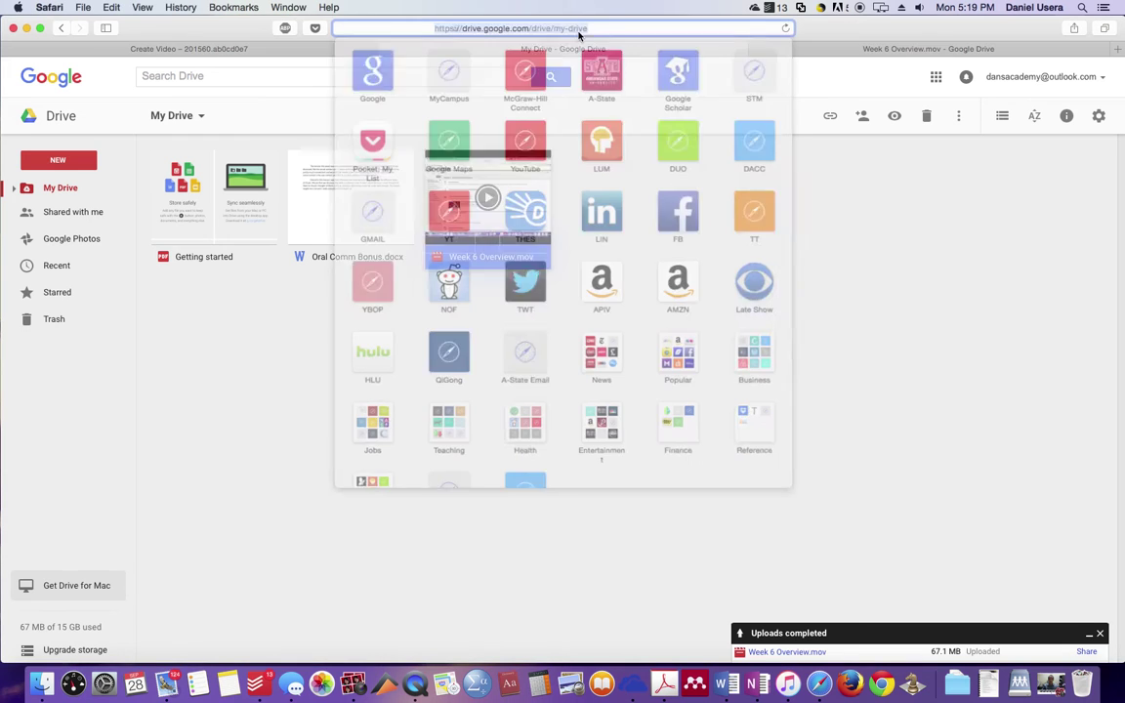
{"action": "left_click", "coordinate": [443, 28]}
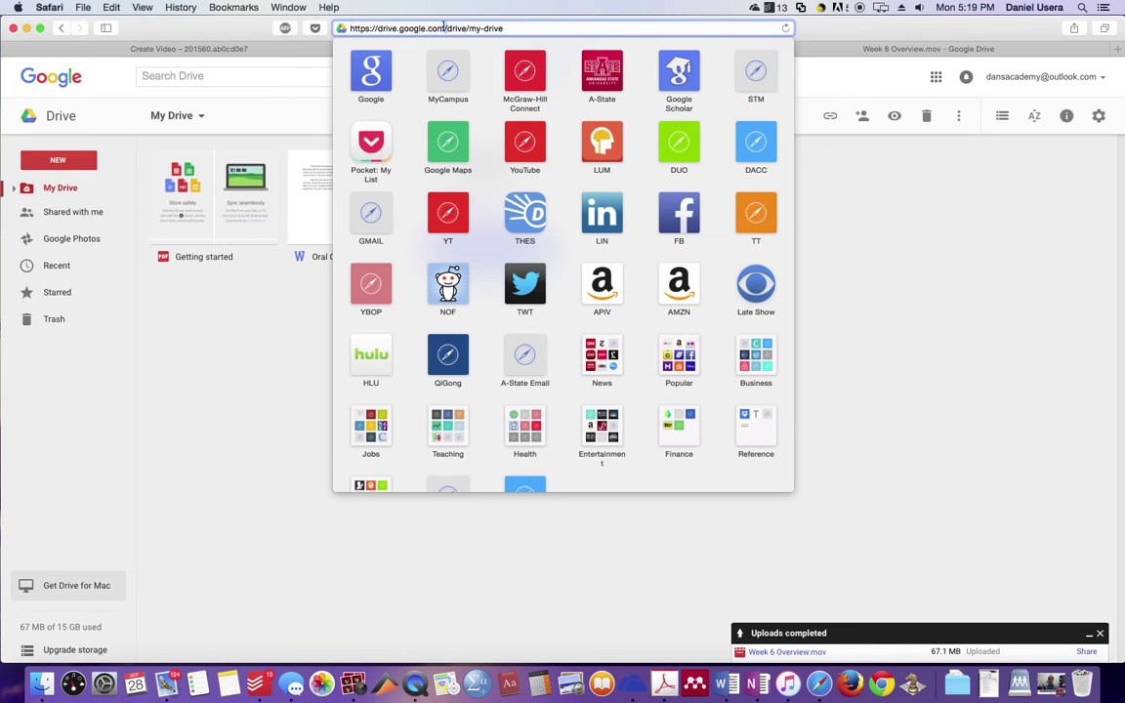
{"action": "left_click_drag", "start_coordinate": [444, 29], "coordinate": [314, 29]}
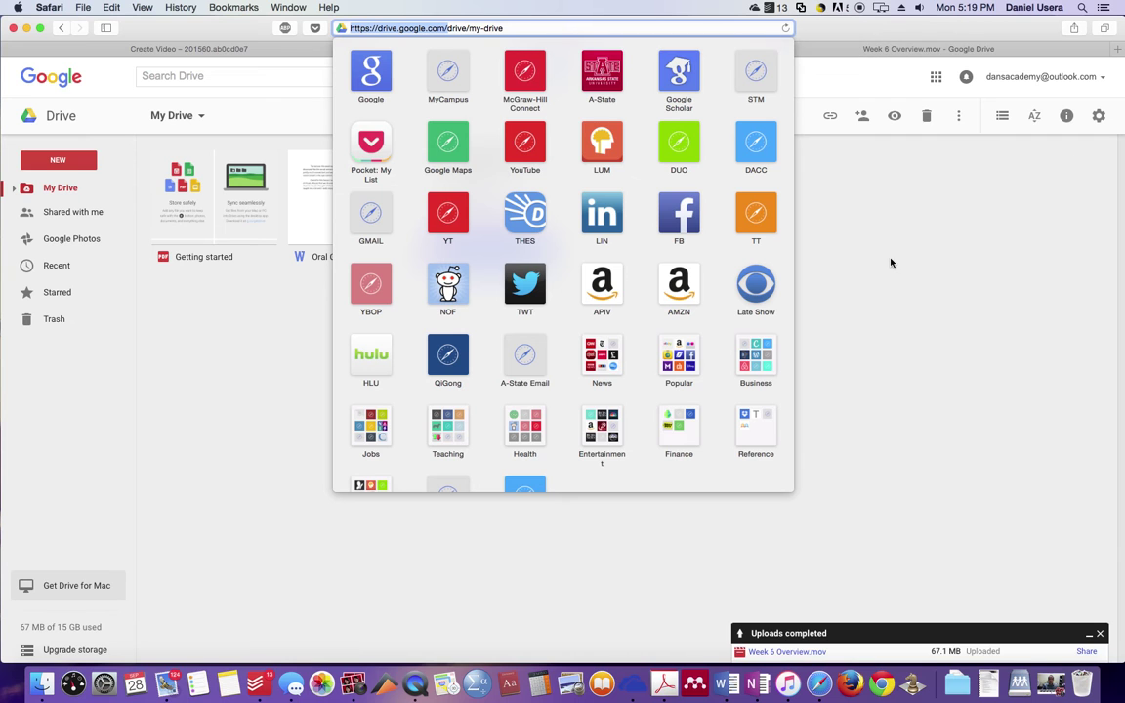
{"action": "left_click", "coordinate": [867, 299]}
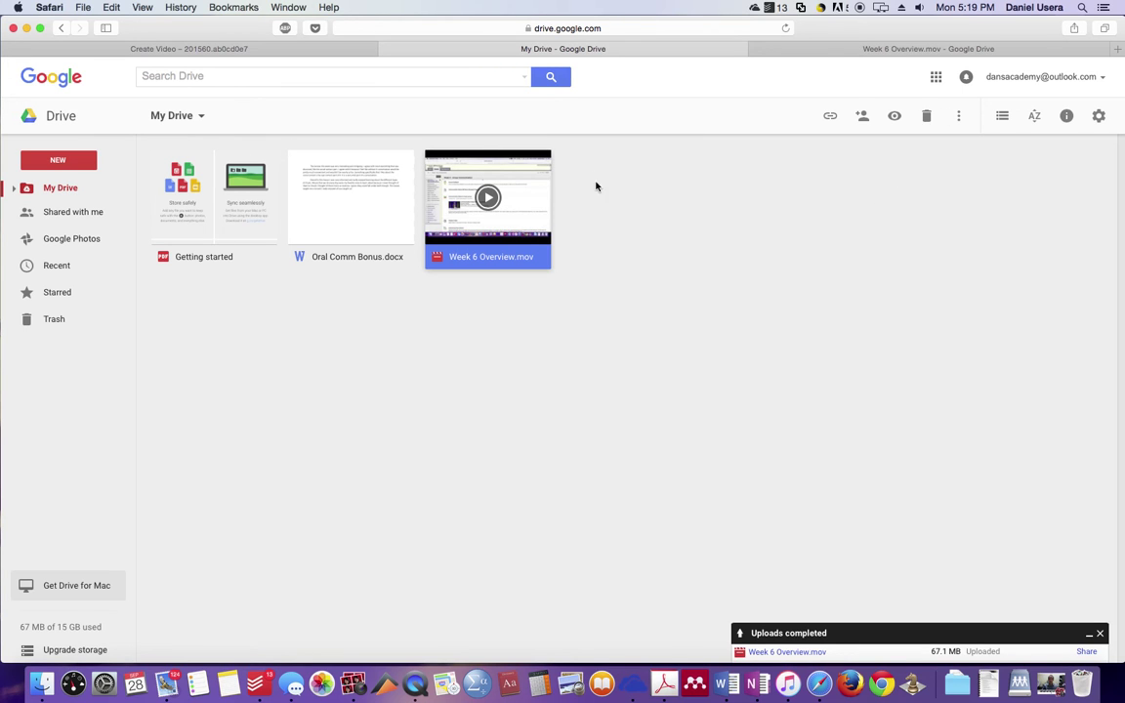
Drag the Week 4 response .mov from the desktop into Drive and restore the browser window.
{"action": "left_click_drag", "start_coordinate": [848, 38], "coordinate": [761, 31]}
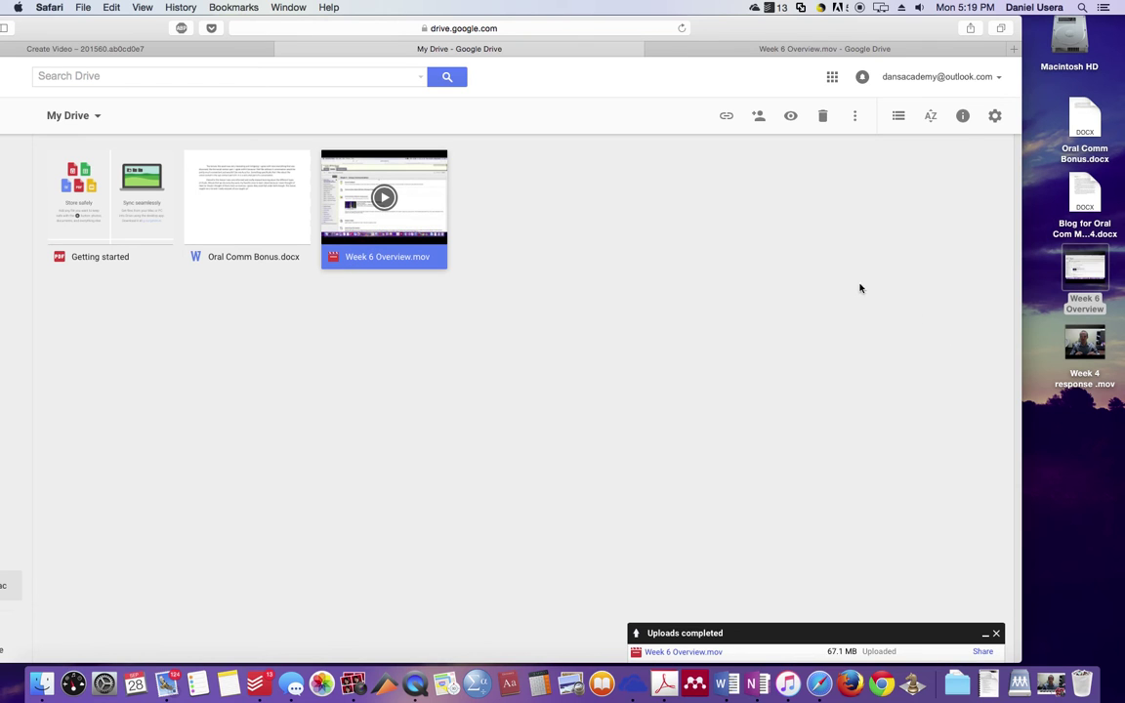
{"action": "left_click", "coordinate": [1081, 376]}
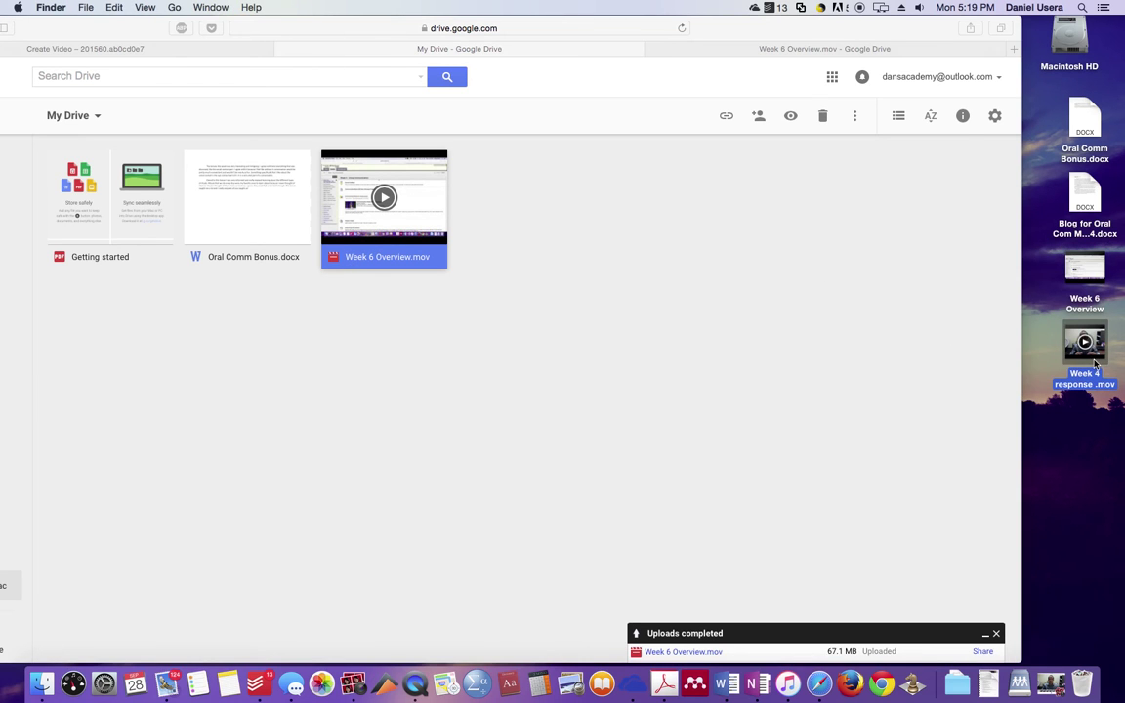
{"action": "mouse_move", "coordinate": [1094, 363]}
{"action": "left_mouse_down"}
{"action": "mouse_move", "coordinate": [743, 313]}
{"action": "mouse_move", "coordinate": [536, 325]}
{"action": "mouse_move", "coordinate": [1035, 337]}
{"action": "mouse_move", "coordinate": [1089, 363]}
{"action": "left_mouse_up"}
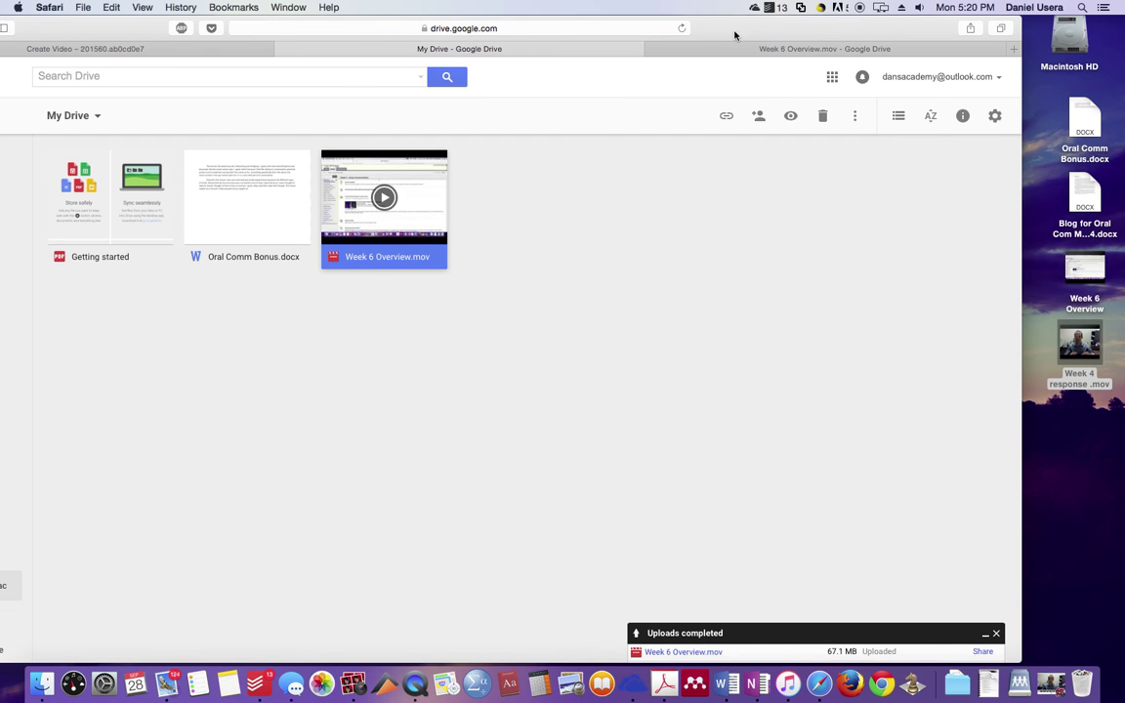
{"action": "left_click_drag", "start_coordinate": [733, 38], "coordinate": [794, 34]}
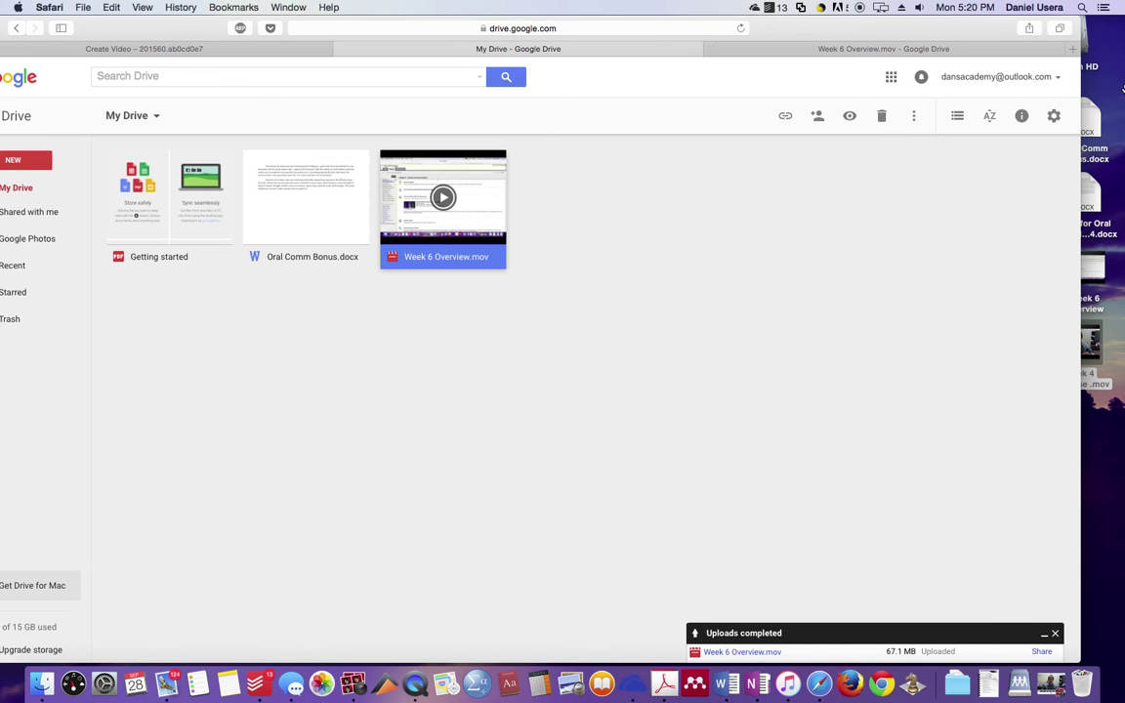
{"action": "double_click", "coordinate": [784, 37]}
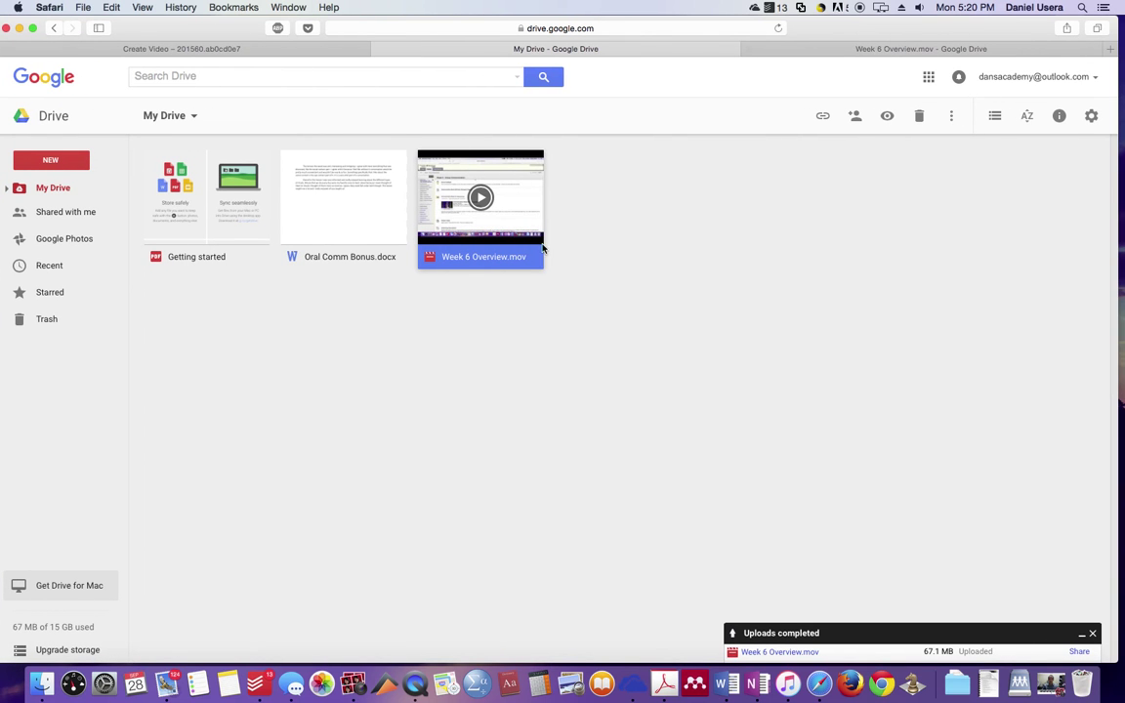
Get a view link for Week 6 Overview.mov and open its sharing settings.
{"action": "left_click", "coordinate": [501, 28]}
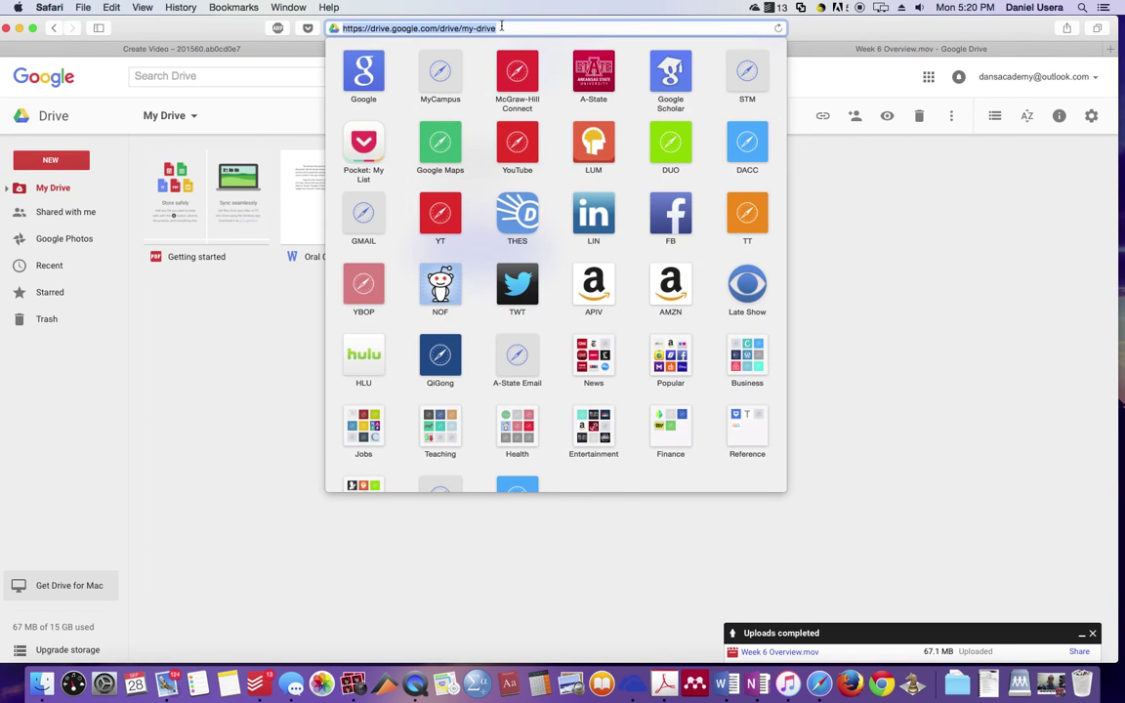
{"action": "left_click", "coordinate": [870, 215]}
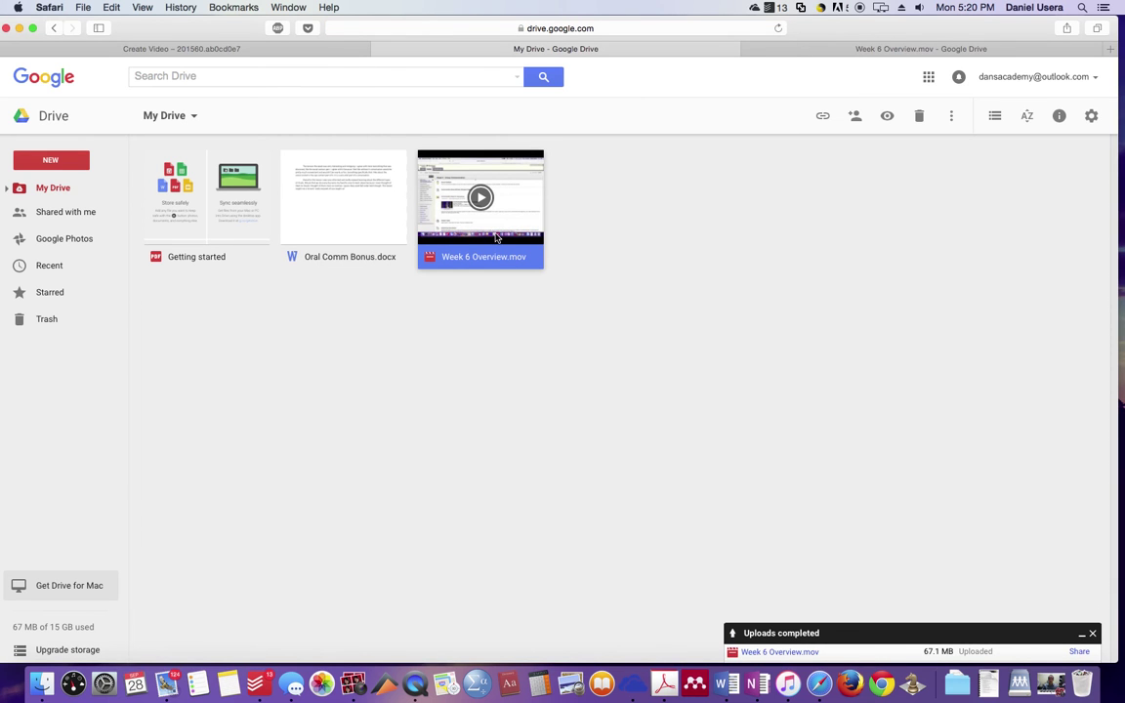
{"action": "left_click", "coordinate": [339, 216]}
{"action": "left_click", "coordinate": [481, 246]}
{"action": "left_click", "coordinate": [822, 117]}
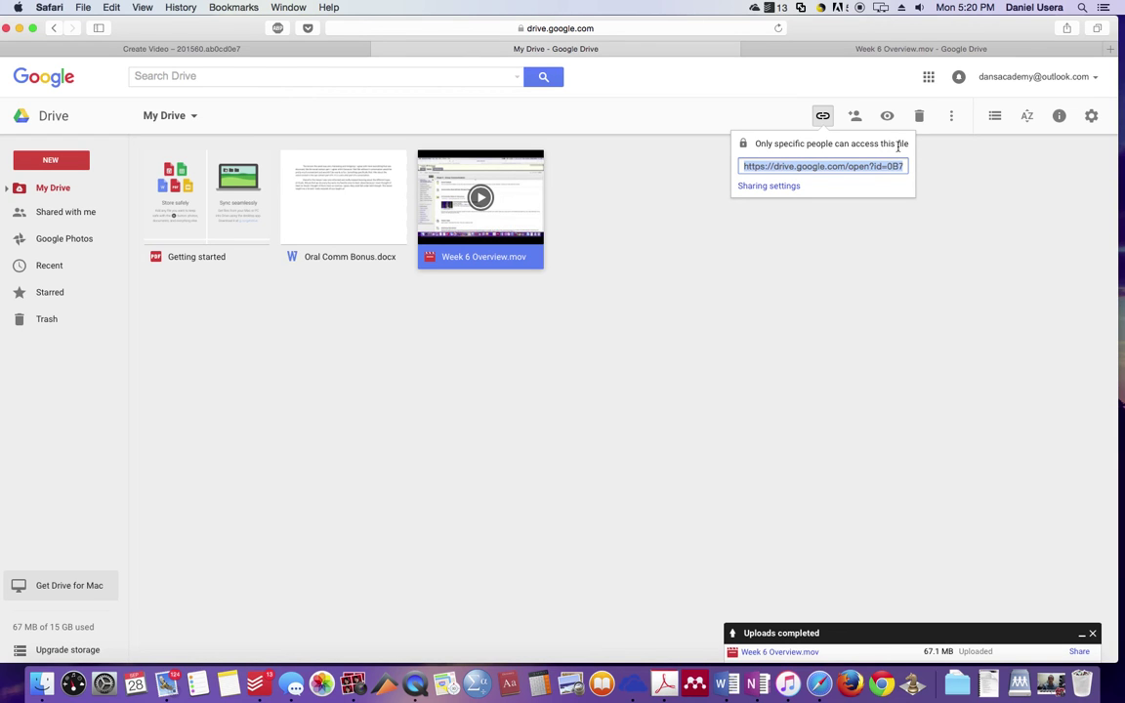
{"action": "left_click", "coordinate": [767, 189]}
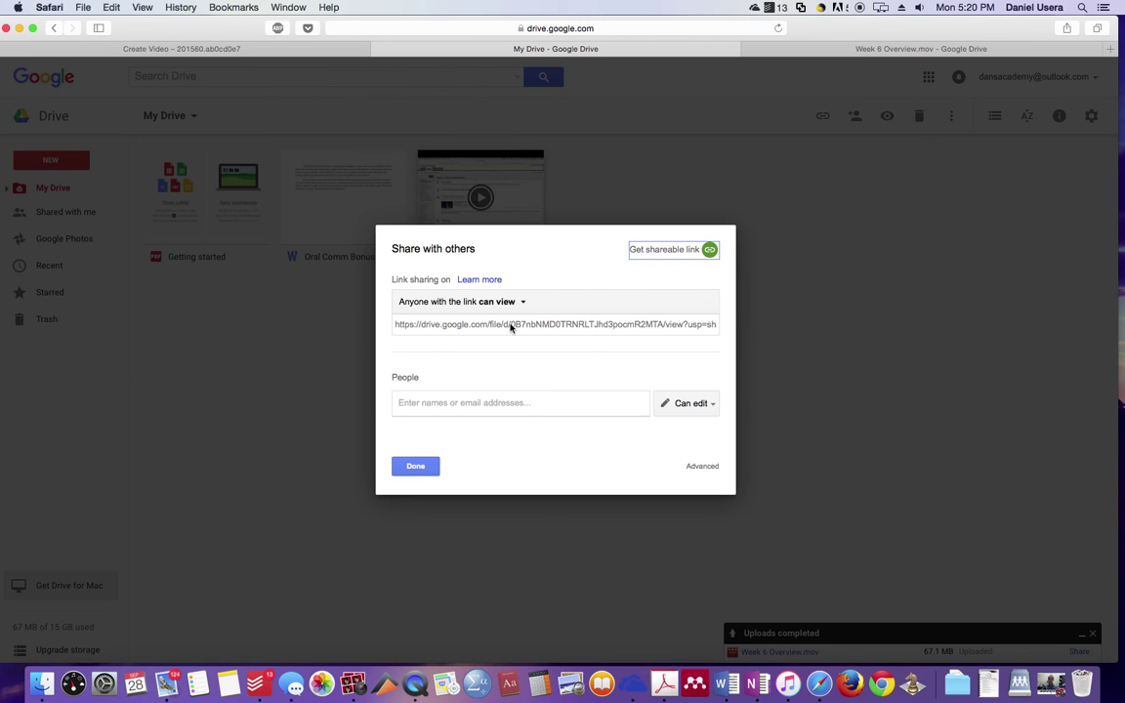
Copy Week 6 Overview.mov's full view link from the Share with others dialog.
{"action": "left_click", "coordinate": [461, 327]}
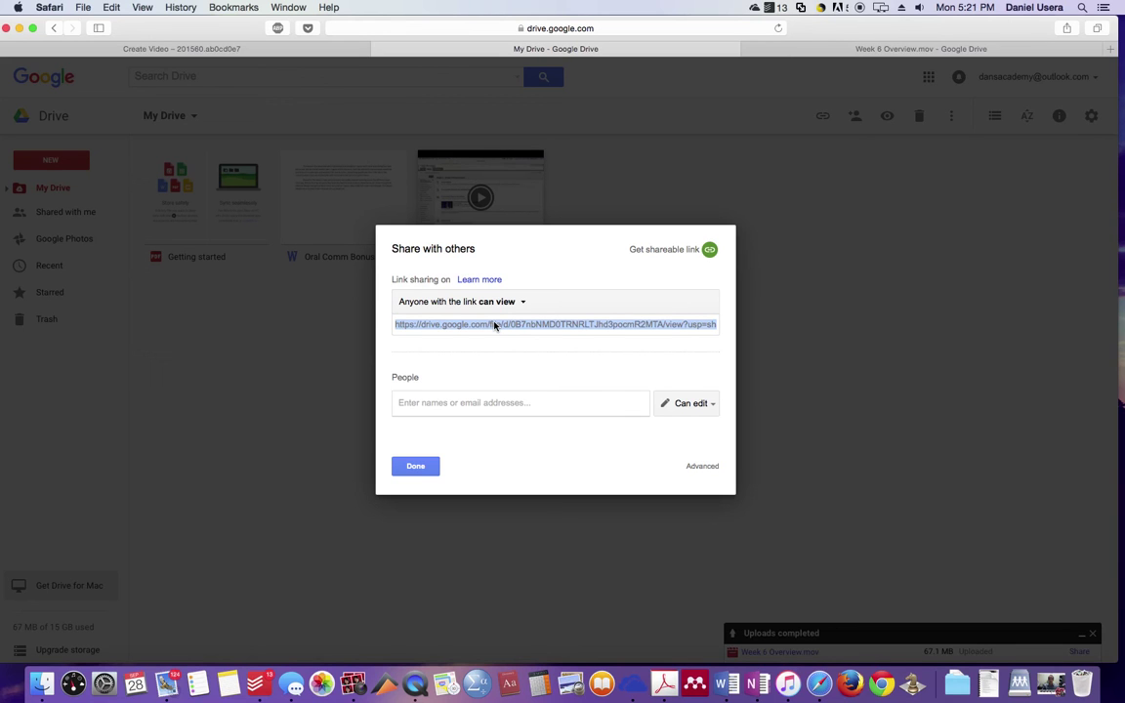
{"action": "key", "text": "super+c"}
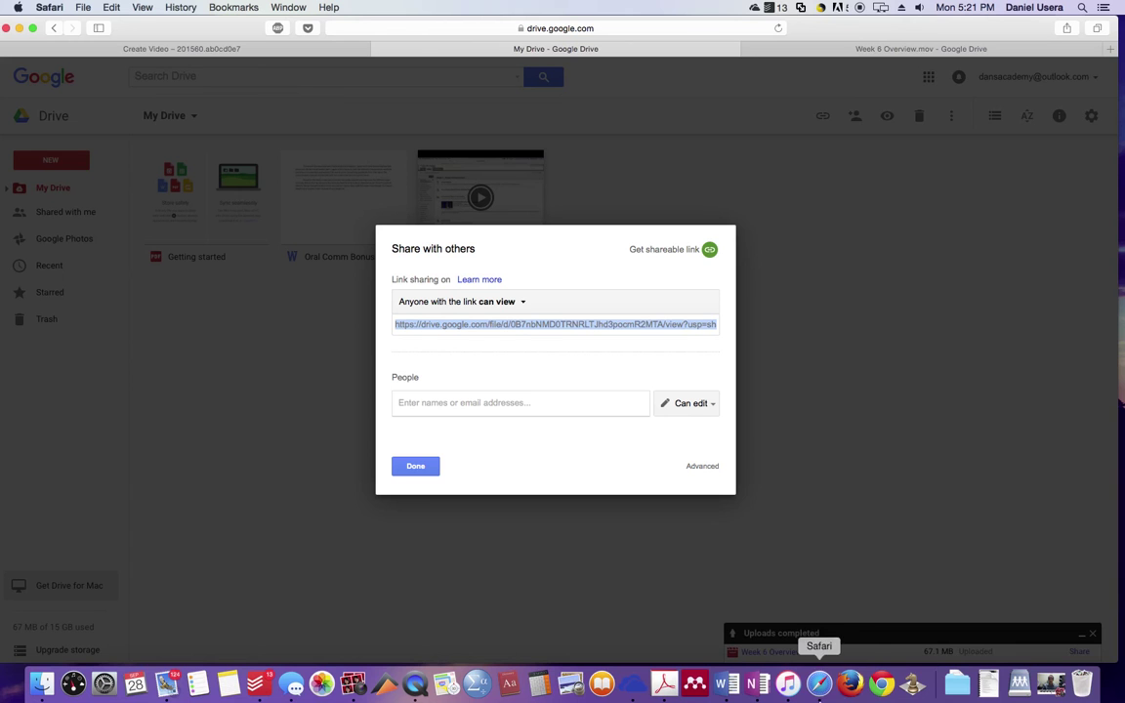
Try pasting the Drive link over the old link line in Word, then undo it.
{"action": "left_click", "coordinate": [725, 687]}
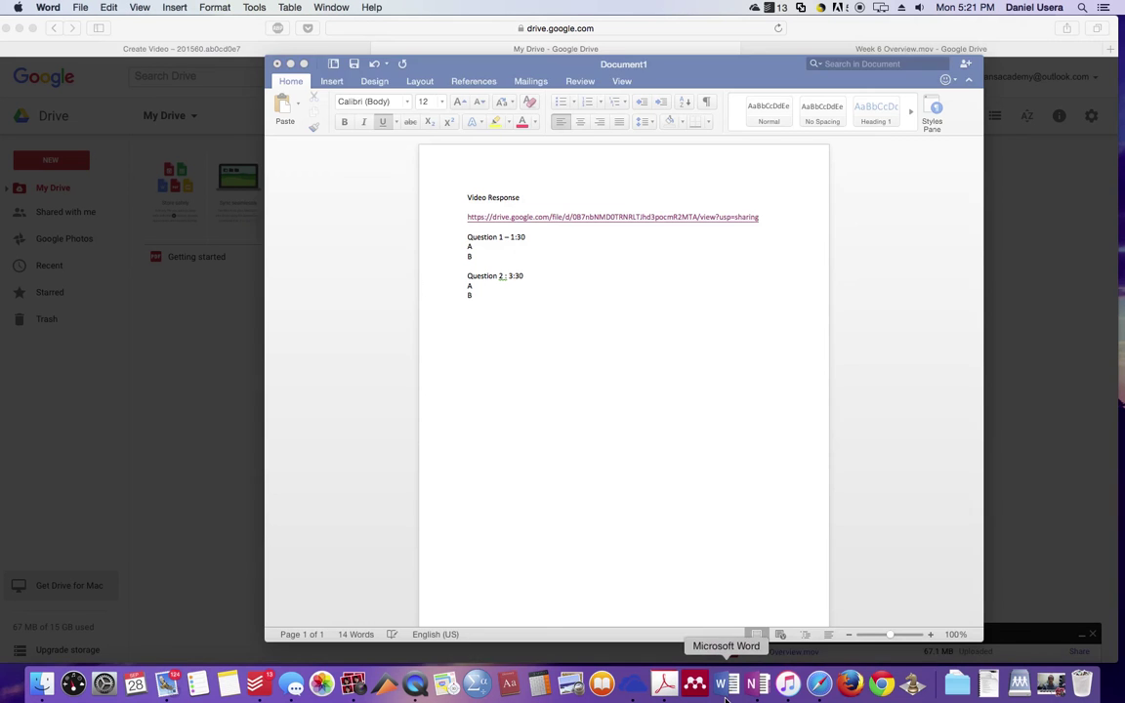
{"action": "left_click", "coordinate": [422, 218]}
{"action": "key", "text": "super+v"}
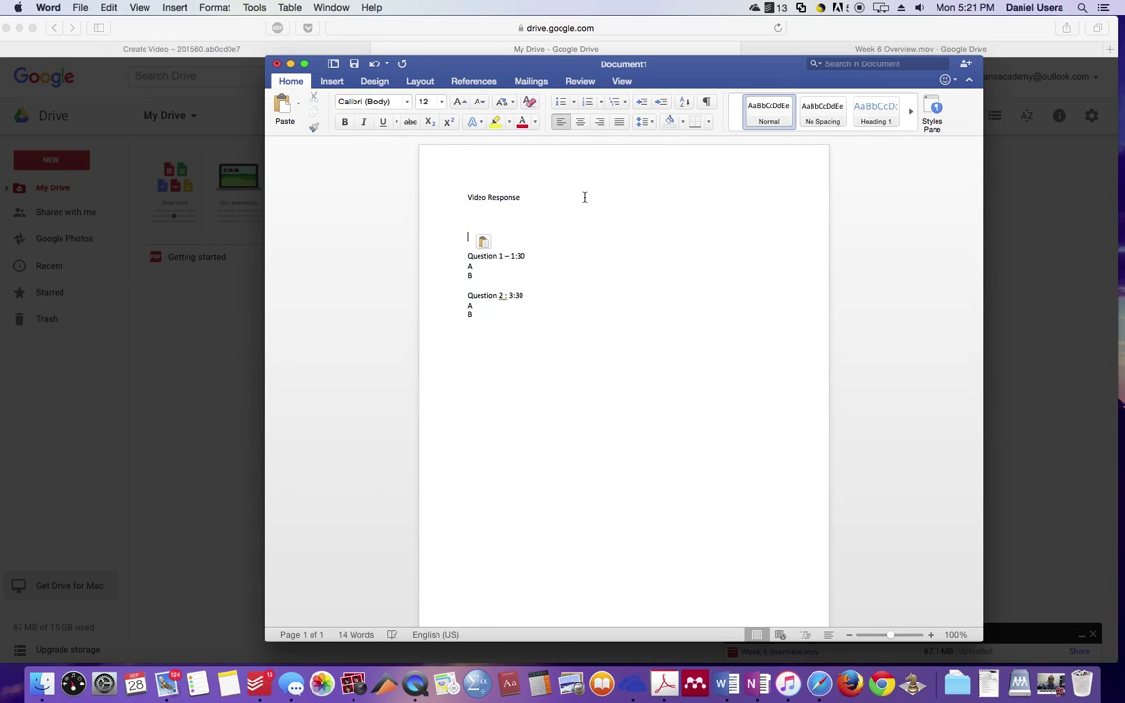
{"action": "key", "text": "Return"}
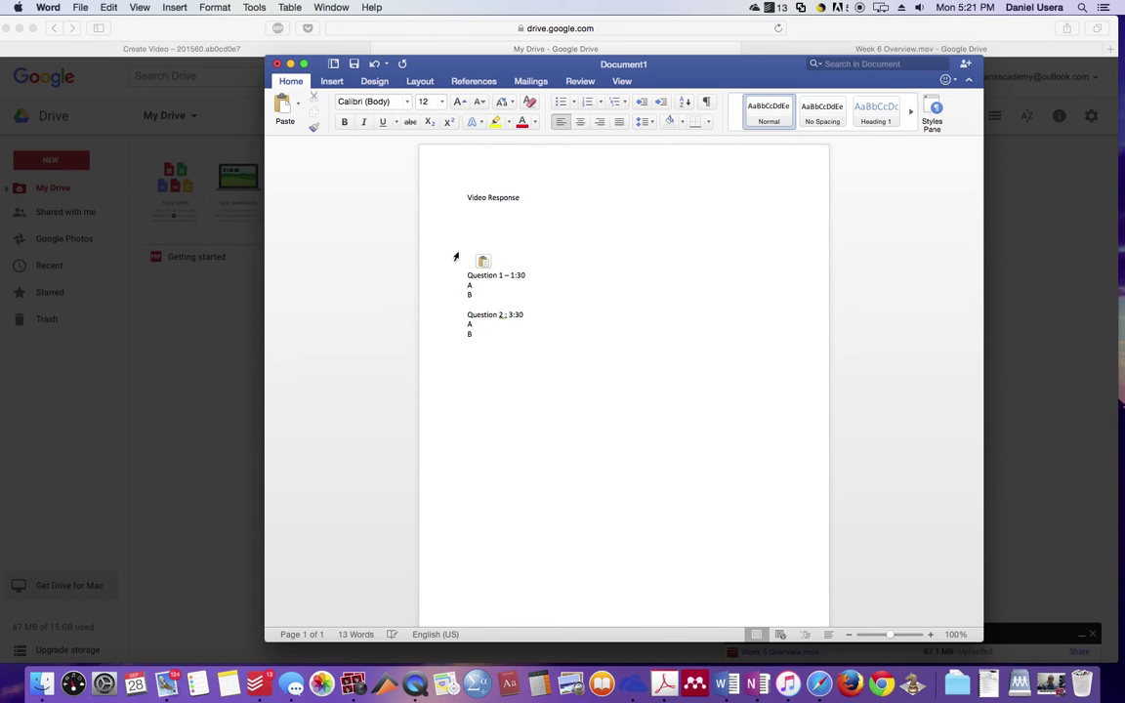
{"action": "key", "text": "super+z"}
{"action": "key", "text": "super+z"}
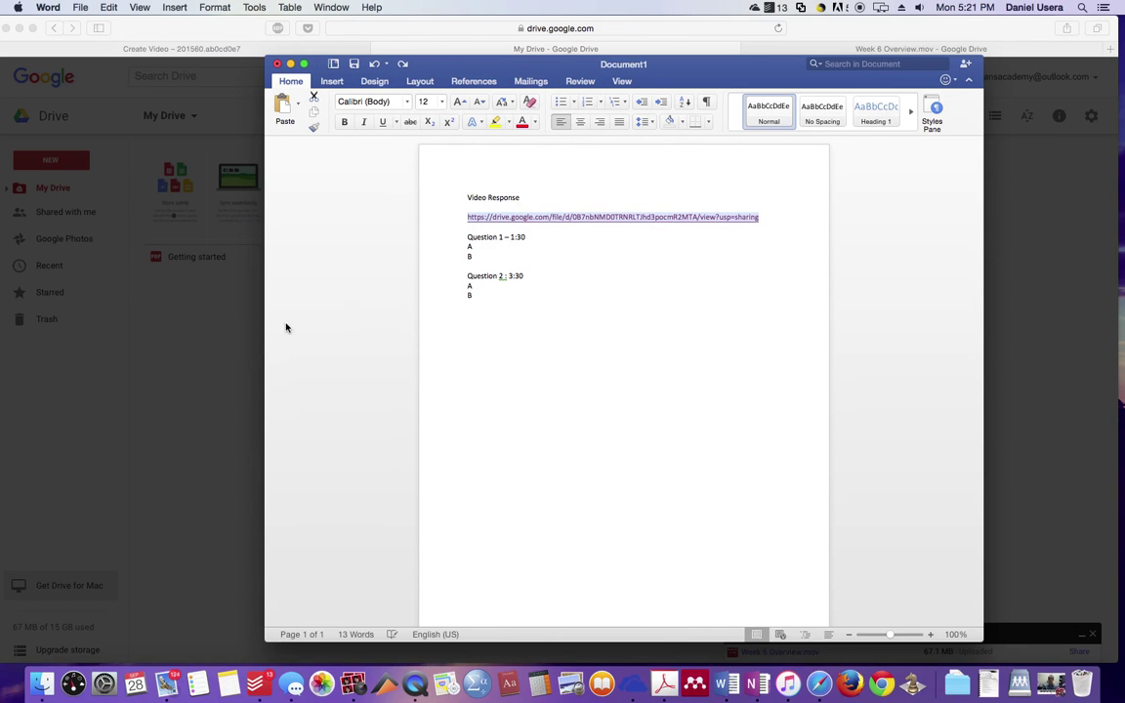
Reselect the Drive link and replace Word's old link line with it as a hyperlink.
{"action": "left_click", "coordinate": [244, 344]}
{"action": "left_click", "coordinate": [439, 323]}
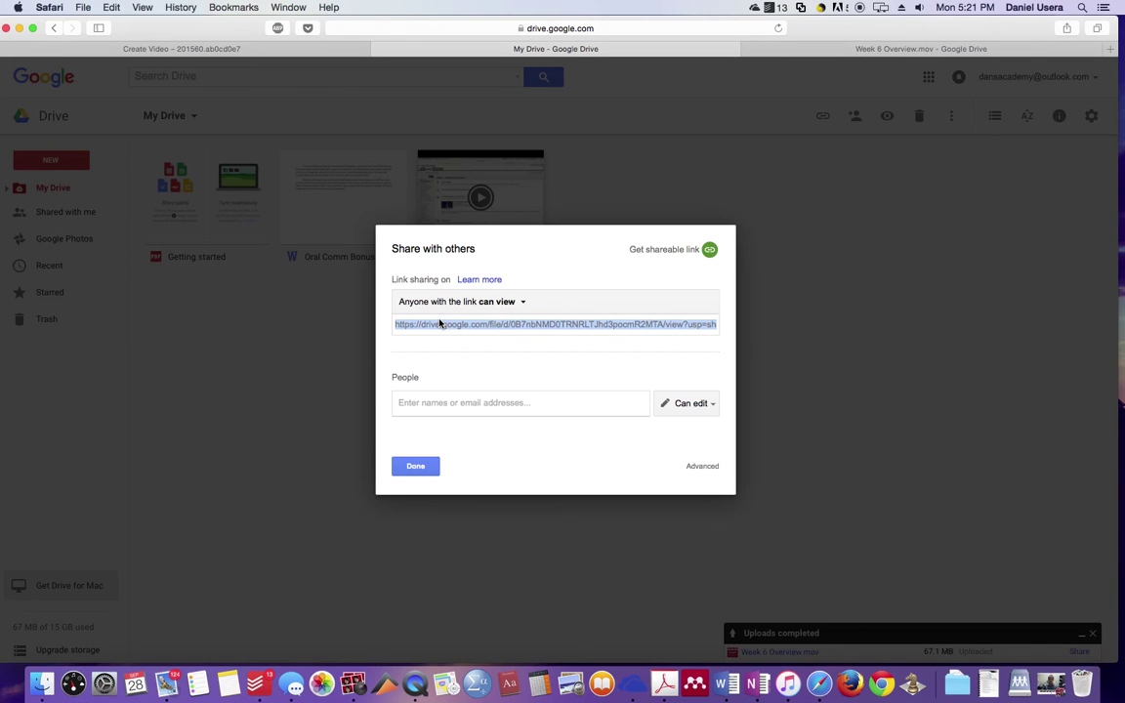
{"action": "left_click", "coordinate": [726, 683]}
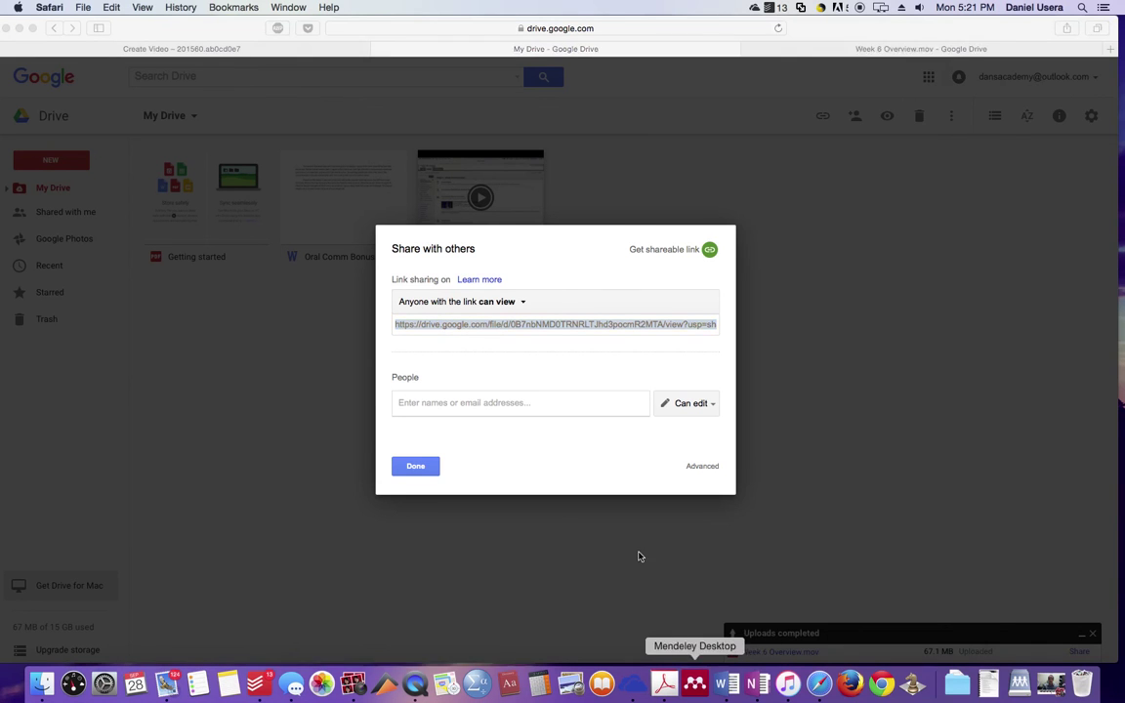
{"action": "key", "text": "BackSpace"}
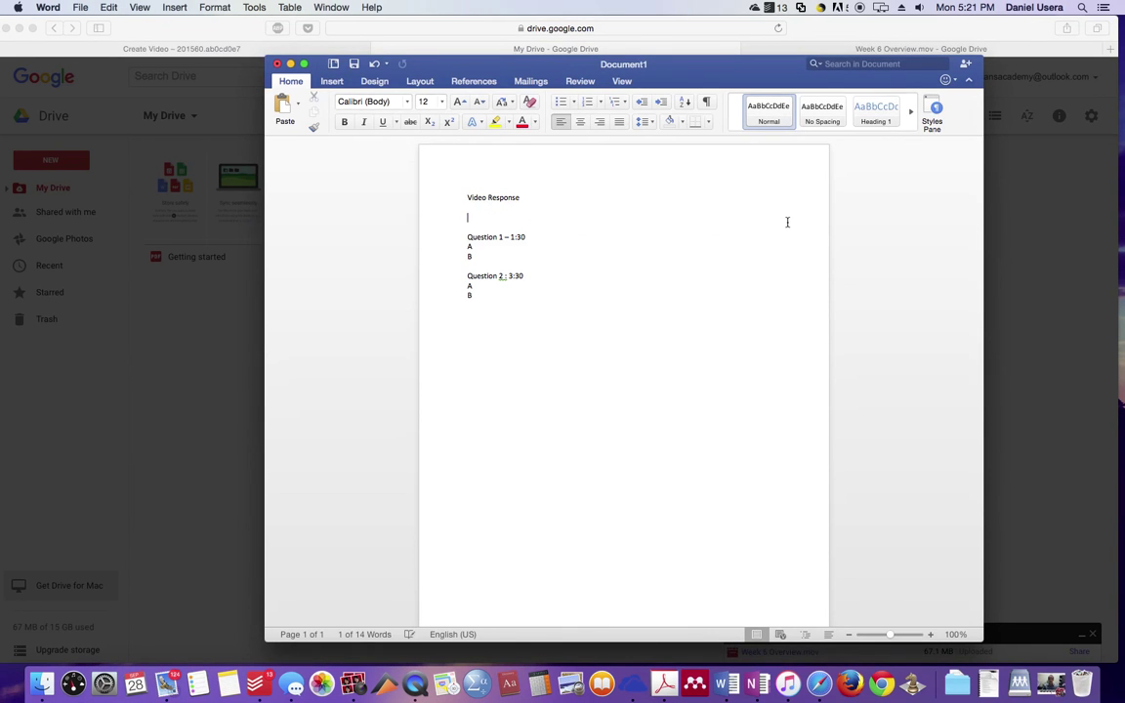
{"action": "key", "text": "super+v"}
{"action": "key", "text": "BackSpace"}
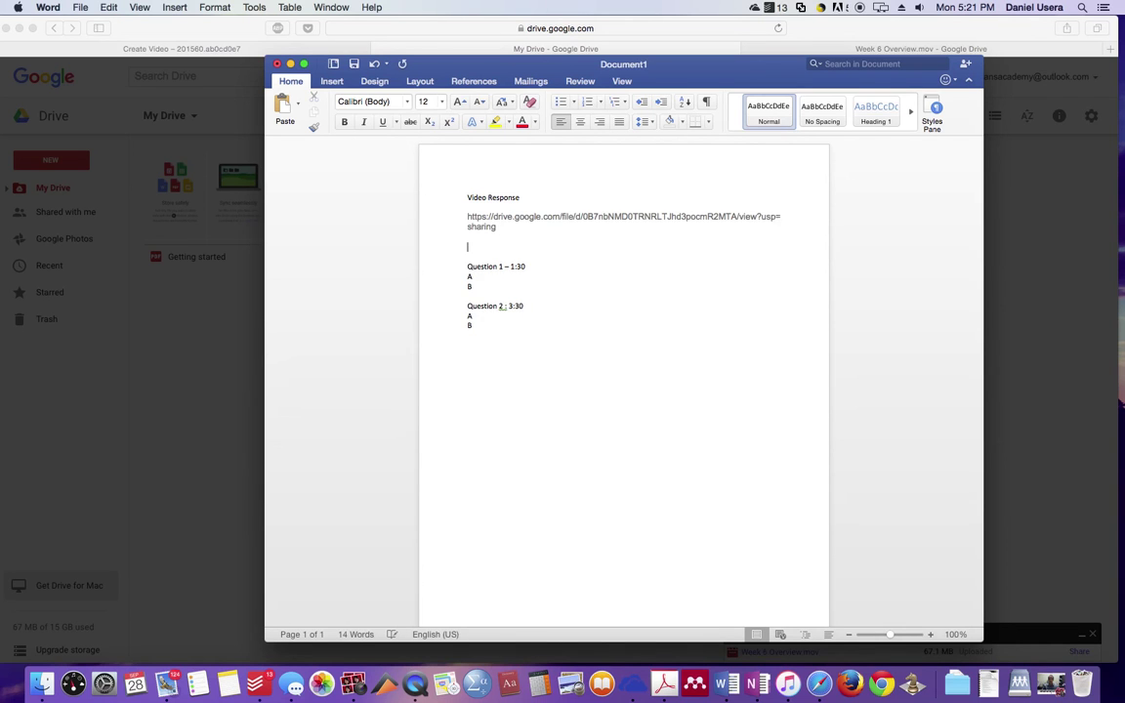
{"action": "key", "text": "Return"}
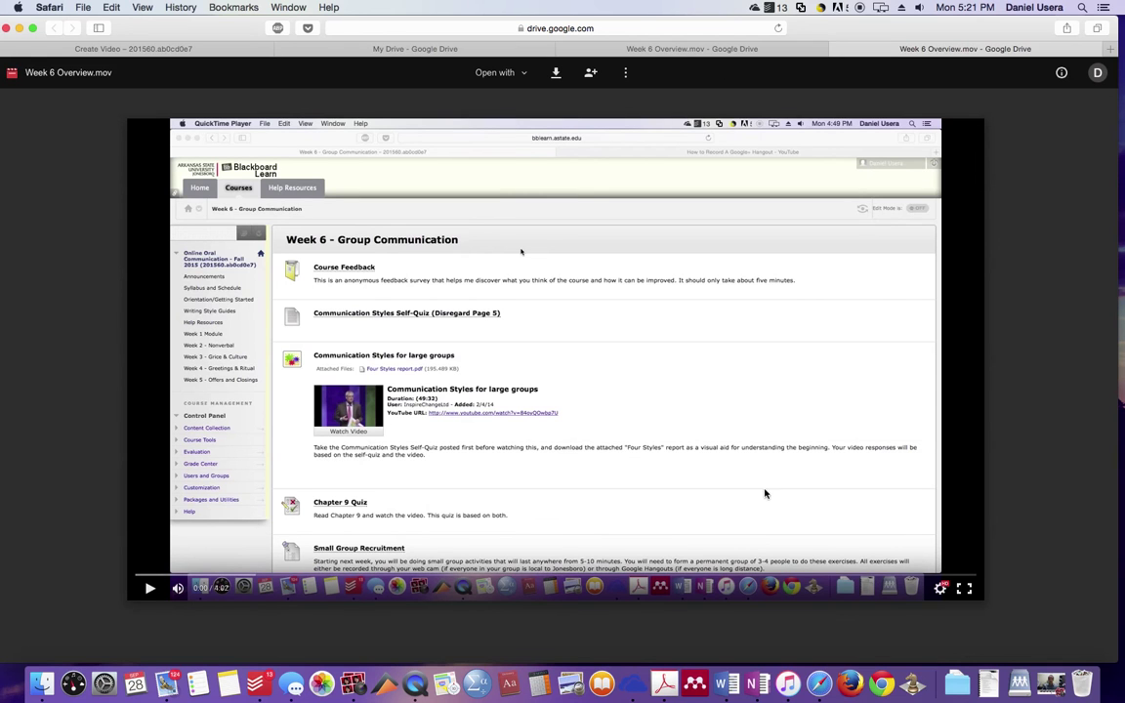
Switch from the Question 1 line in Word to the Drive video viewer and back.
{"action": "left_click", "coordinate": [726, 683]}
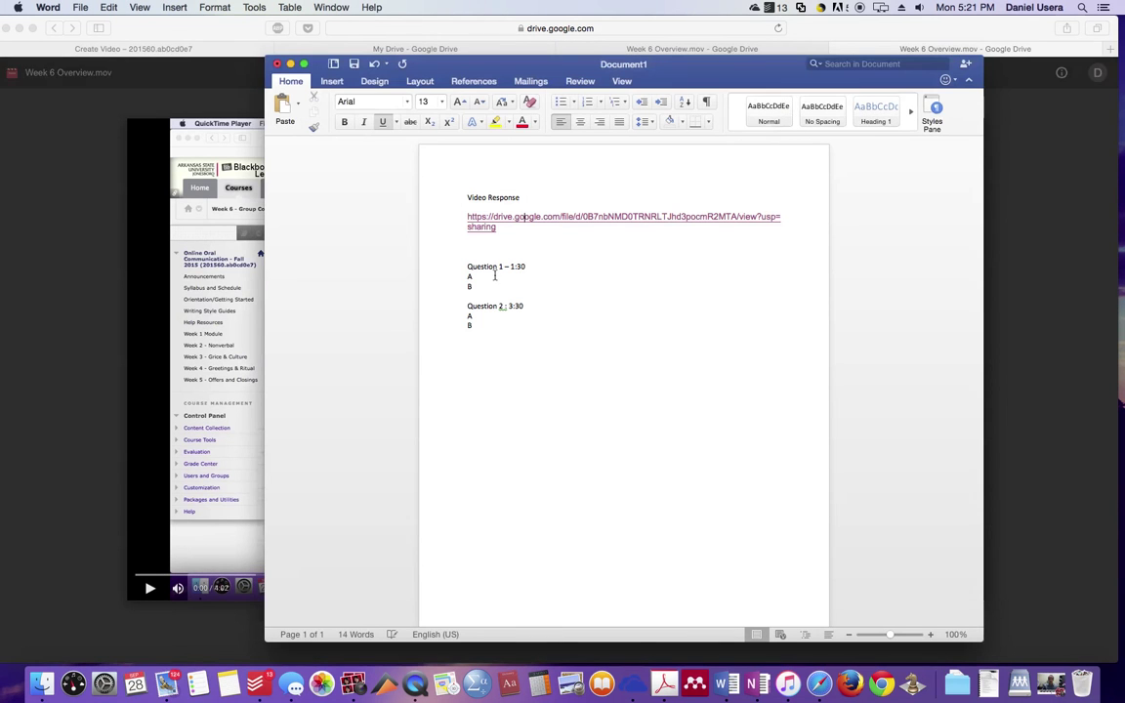
{"action": "left_click", "coordinate": [504, 266]}
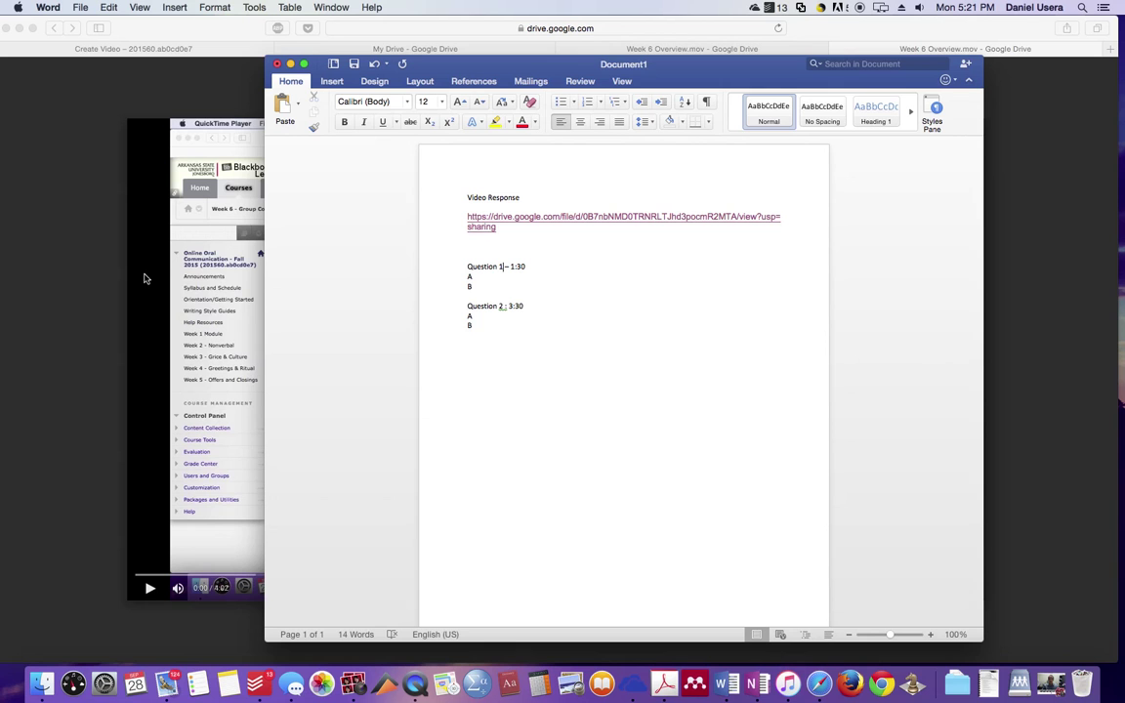
{"action": "left_click", "coordinate": [21, 293]}
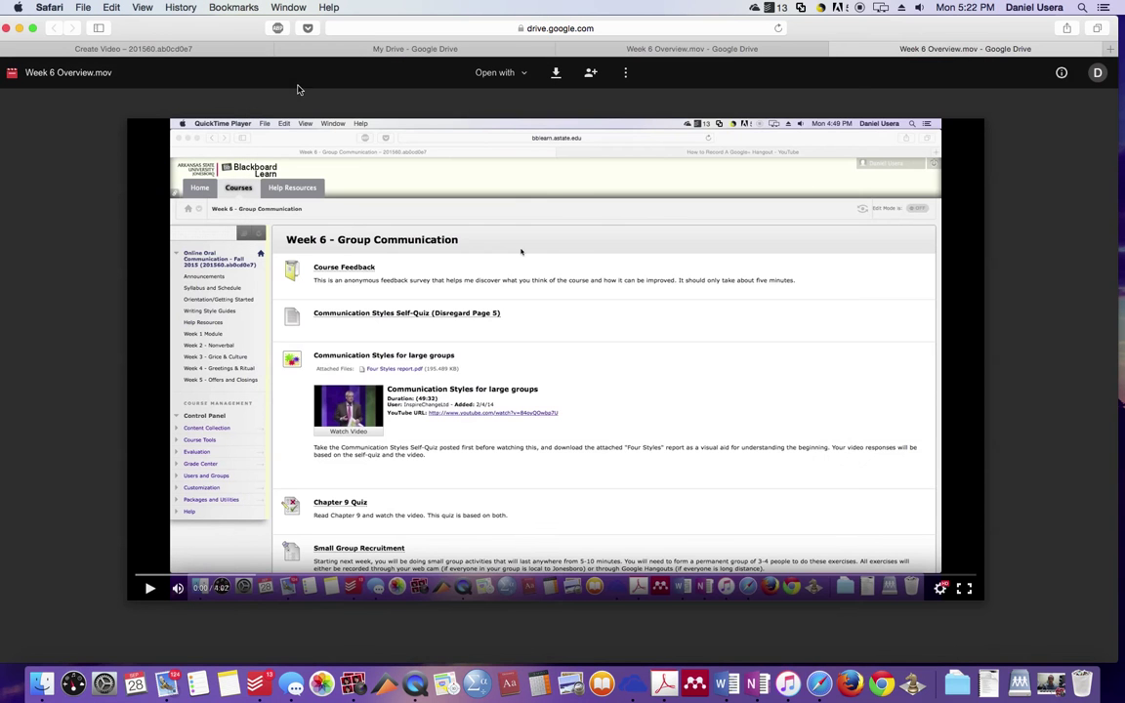
{"action": "left_click", "coordinate": [727, 684]}
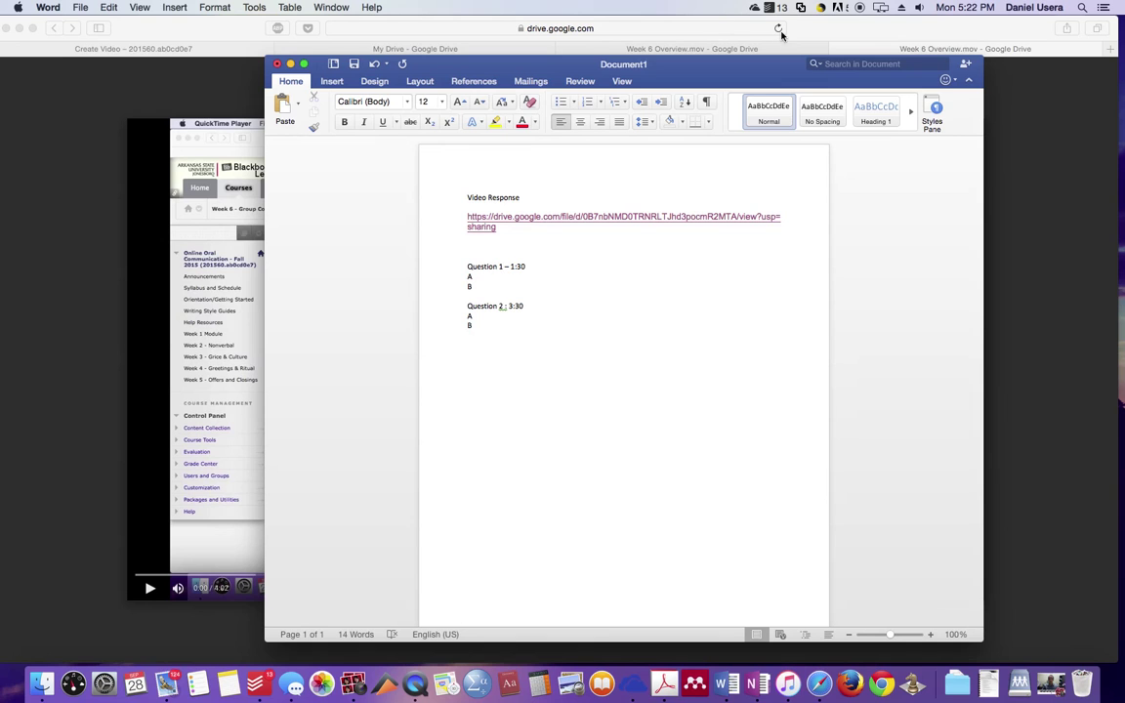